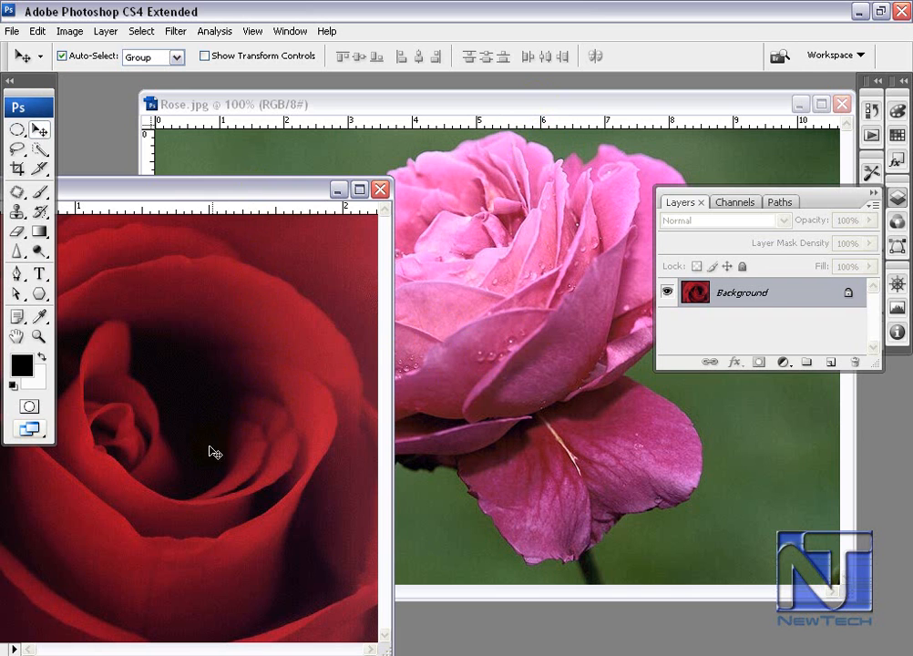
# - Bring the red rose image from BLOOM4.JPG into Rose.jpg as a layer with the Move tool and reposition it
pyautogui.moveTo(187, 474); pyautogui.dragTo(531, 354)
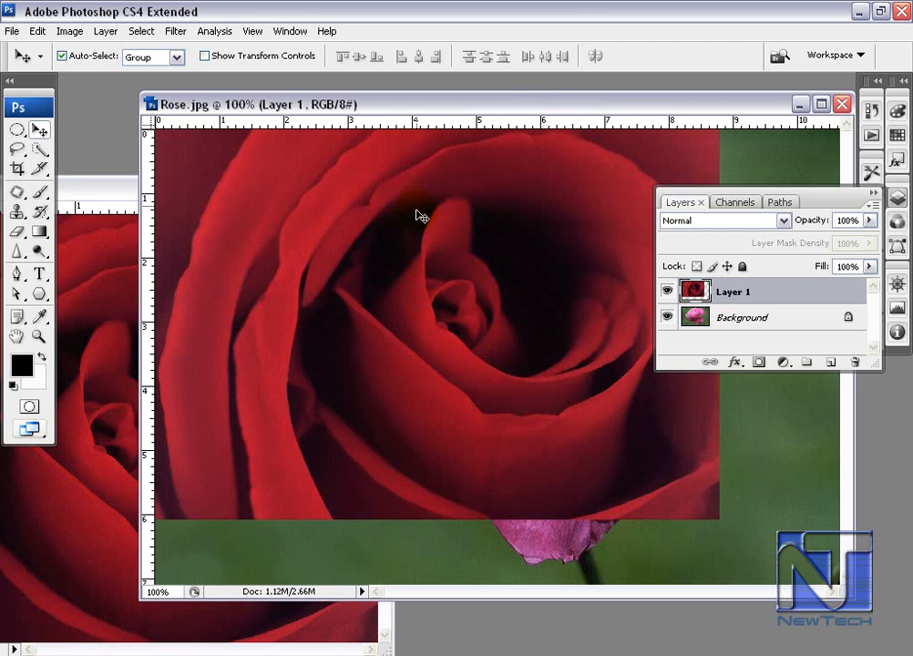
pyautogui.moveTo(407, 205); pyautogui.dragTo(349, 259)
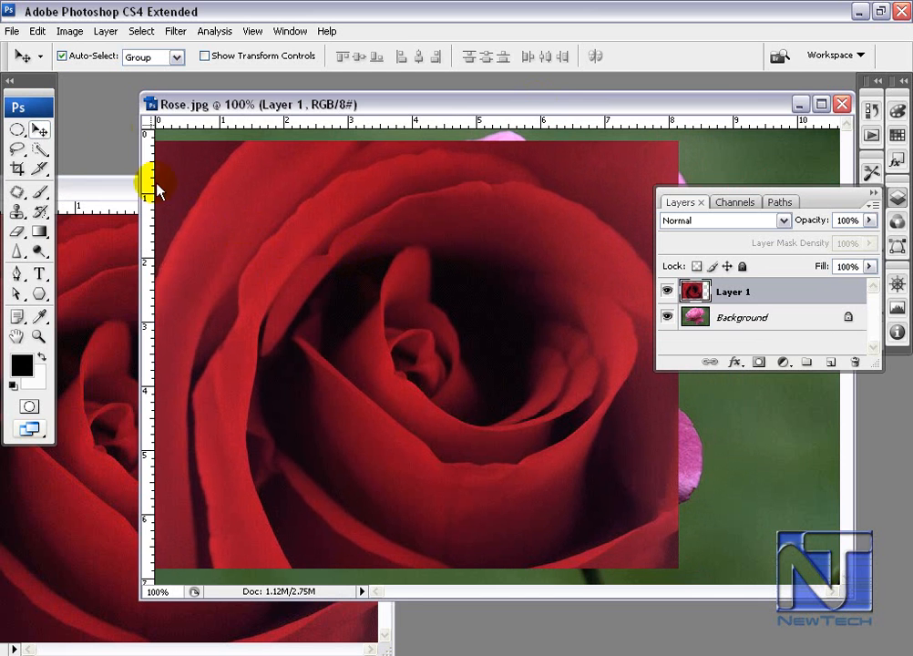
# - Select the whole BLOOM4.JPG image and copy it
pyautogui.click(91, 196)
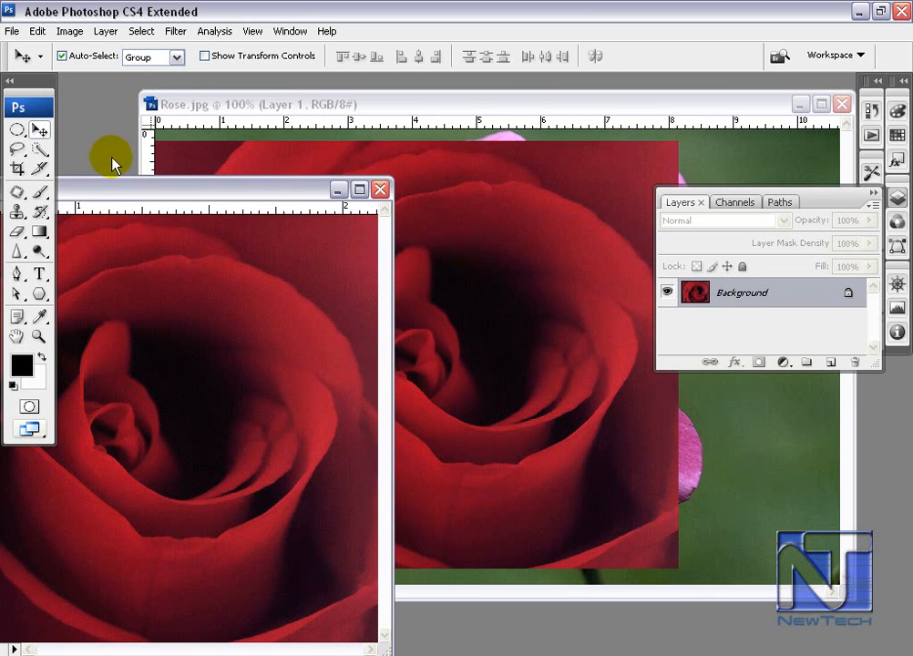
pyautogui.click(138, 31)
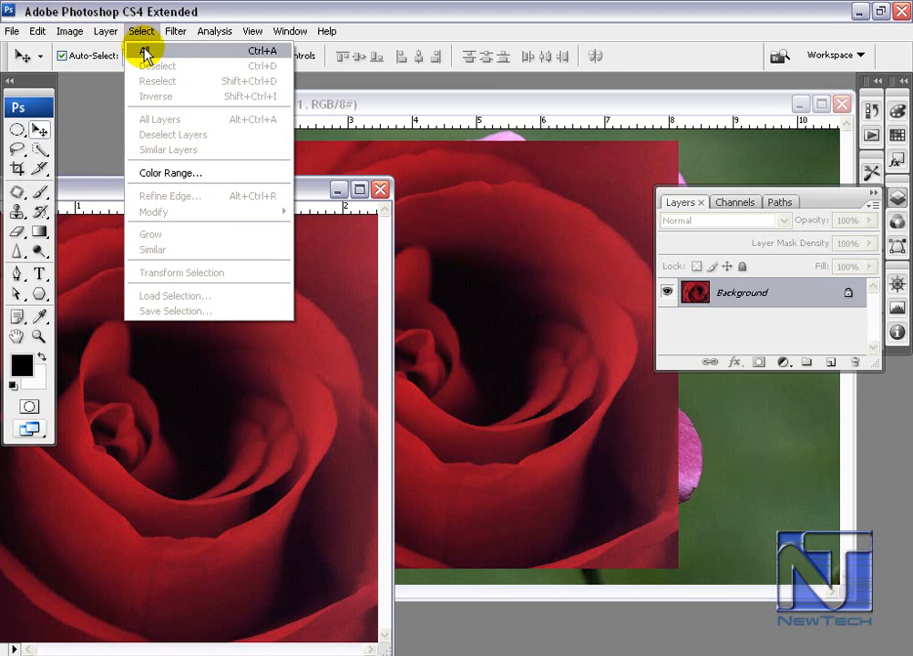
pyautogui.click(144, 51)
pyautogui.click(47, 32)
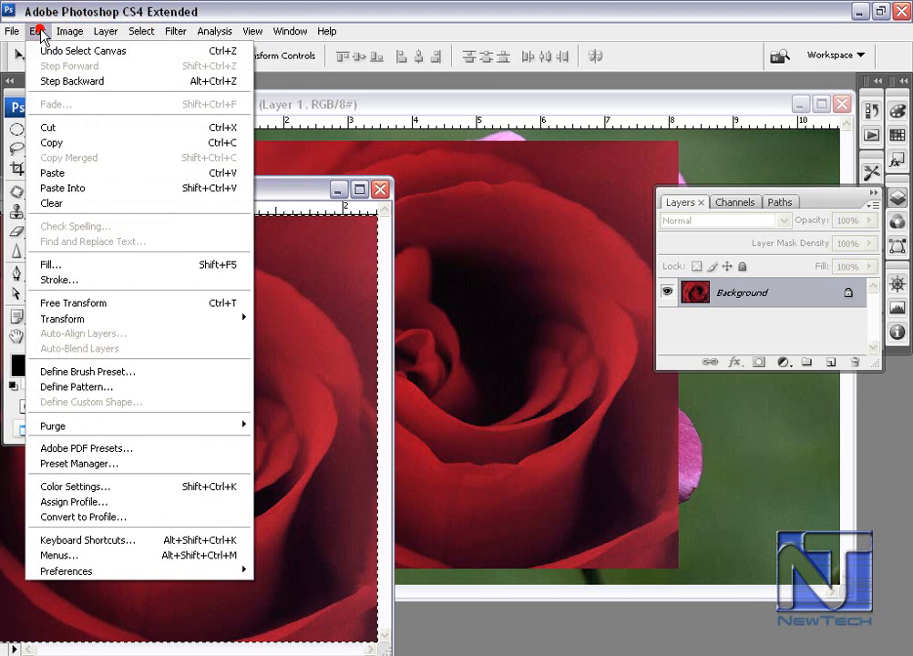
pyautogui.click(67, 146)
# - Delete the existing red rose layer from Rose.jpg, then paste the copied image there and position it over the pink rose
pyautogui.click(497, 216)
pyautogui.hotkey('ctrl', 'z')
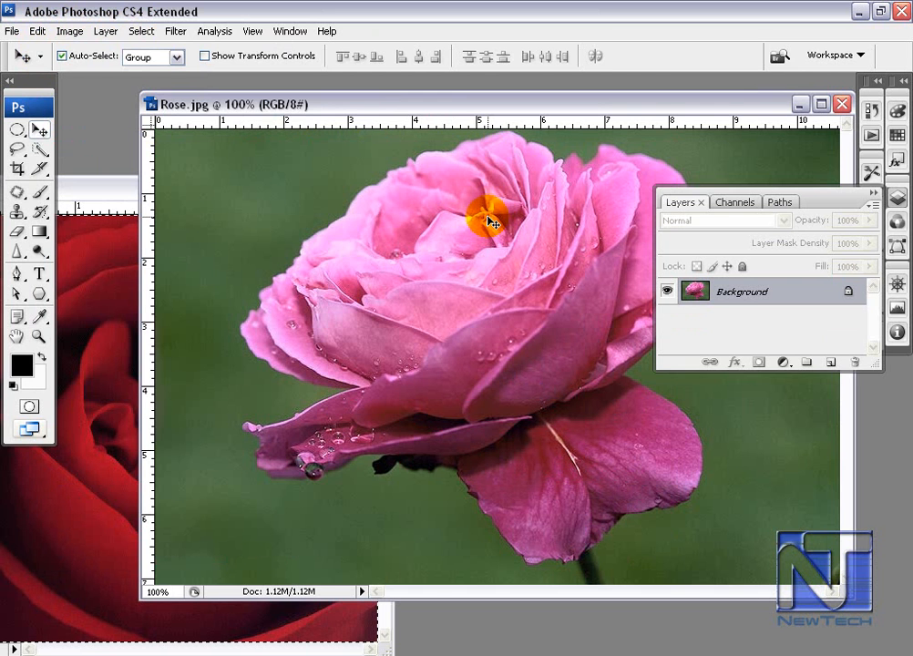
pyautogui.click(38, 31)
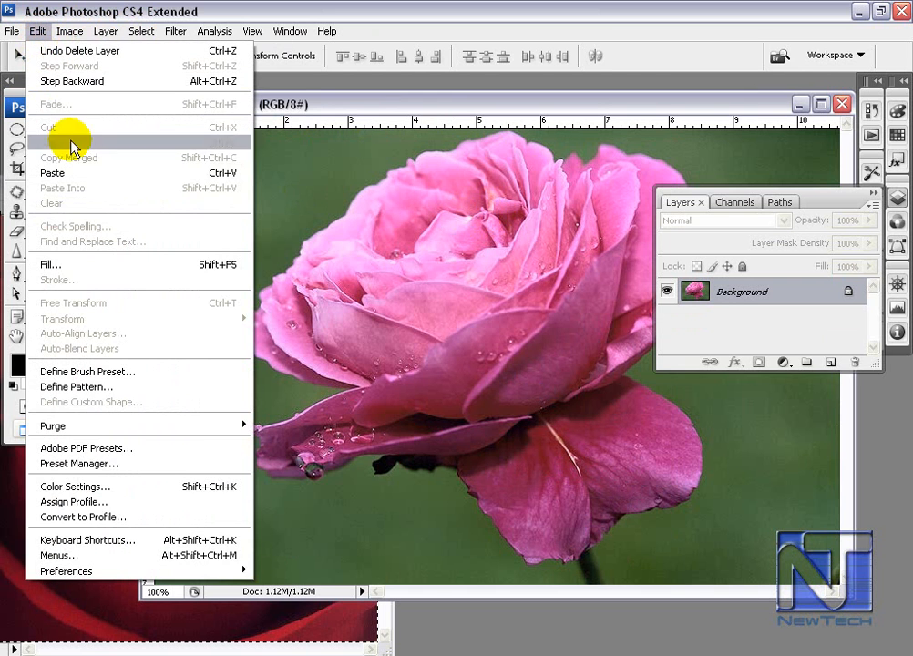
pyautogui.click(91, 173)
pyautogui.moveTo(434, 269); pyautogui.dragTo(438, 285)
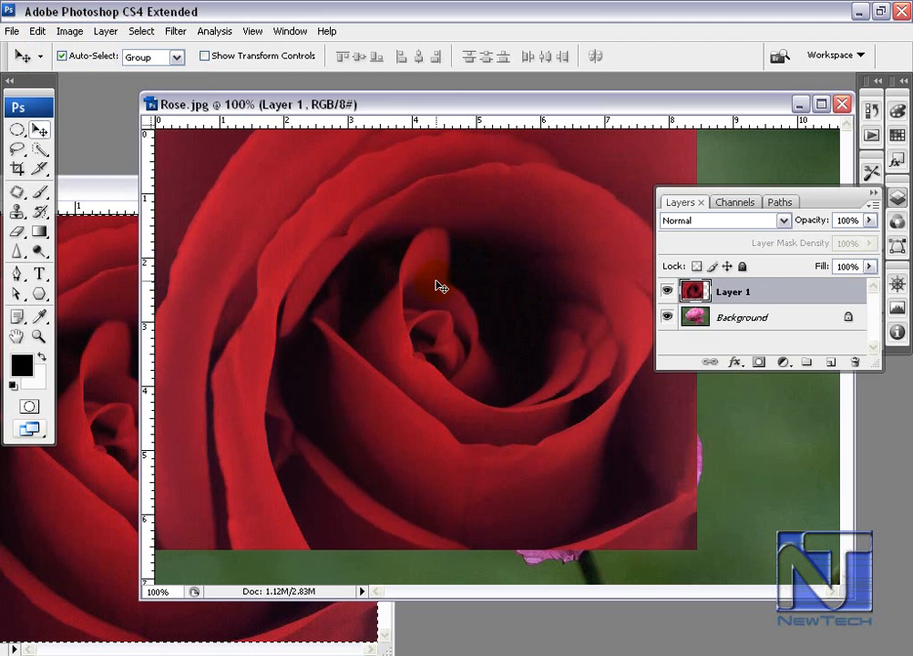
# - Minimise the BLOOM4.JPG window and bring Rose.jpg to the front
pyautogui.click(124, 190)
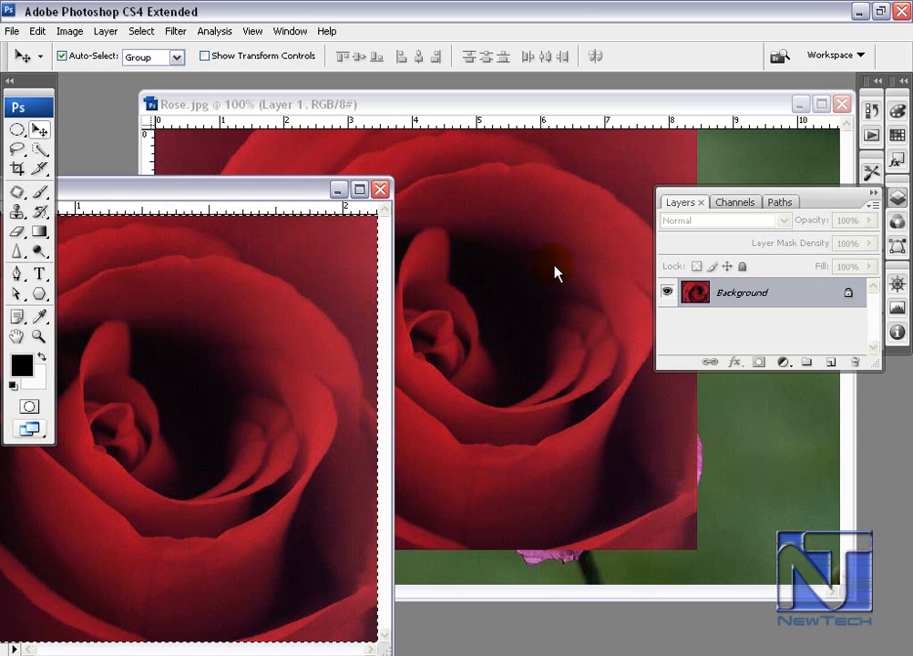
pyautogui.moveTo(306, 189); pyautogui.dragTo(575, 143)
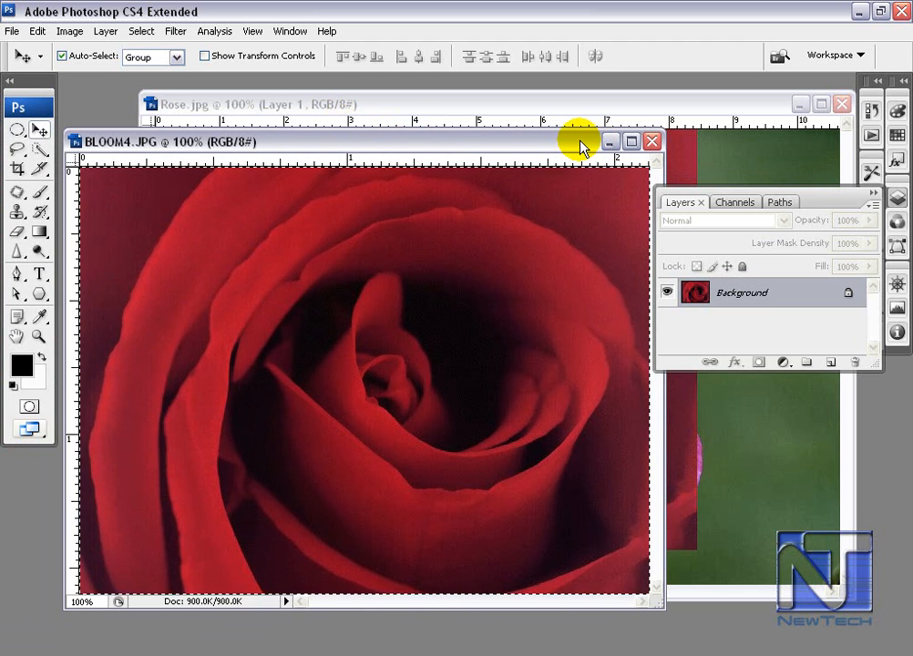
pyautogui.moveTo(580, 146); pyautogui.dragTo(311, 173)
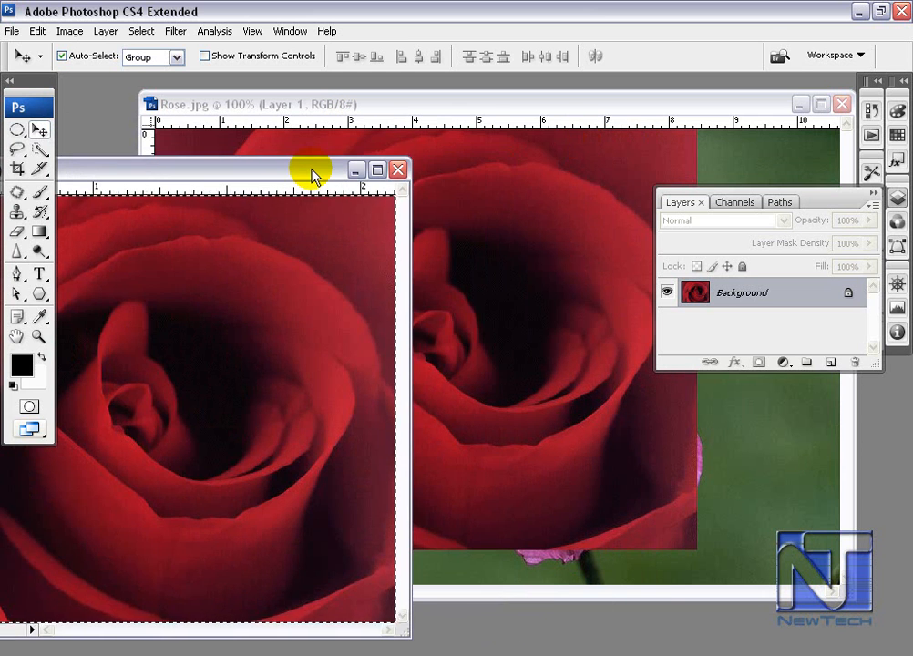
pyautogui.moveTo(301, 326); pyautogui.dragTo(316, 326)
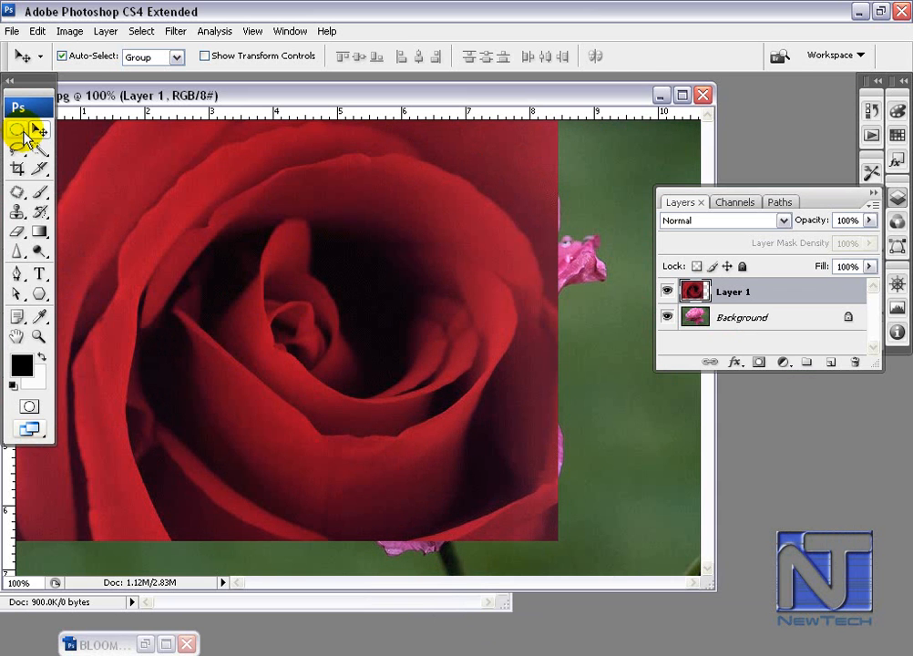
# - Select a circle about 1.7 inches wide across the red rose layer's edge and the green background, and apply Copy Merged
pyautogui.click(18, 129)
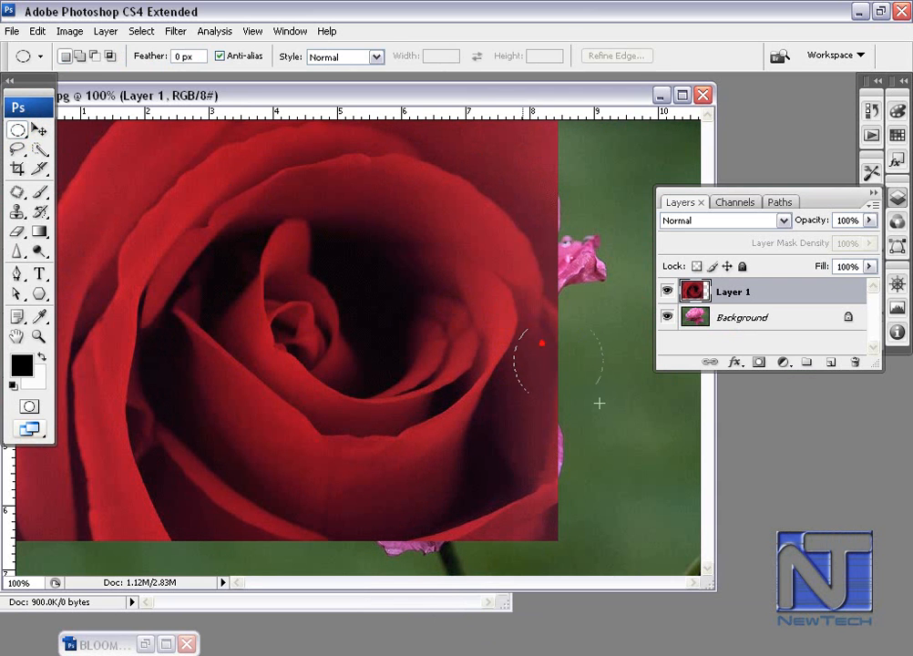
pyautogui.moveTo(625, 423); pyautogui.dragTo(626, 423)
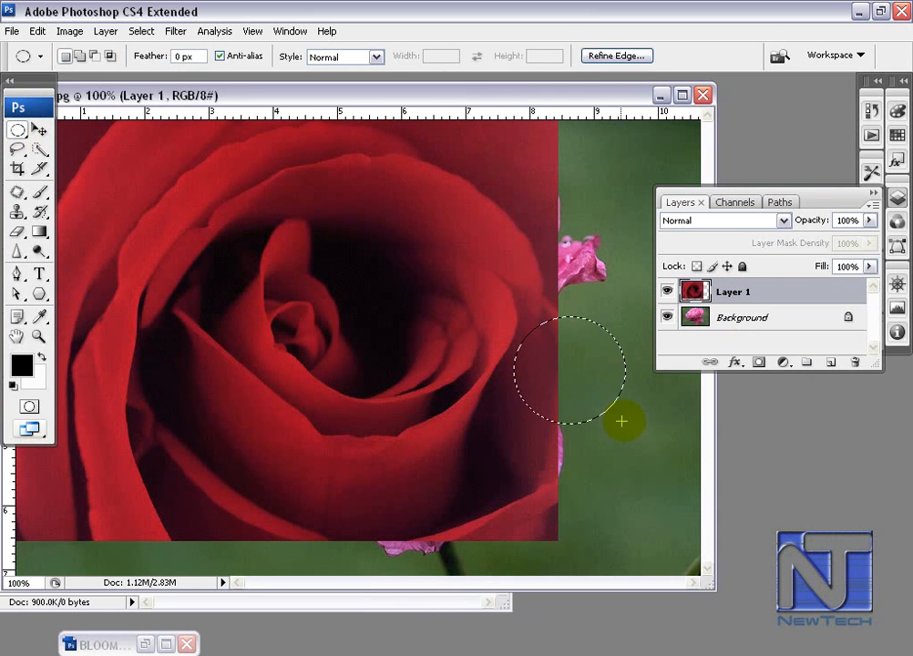
pyautogui.click(39, 33)
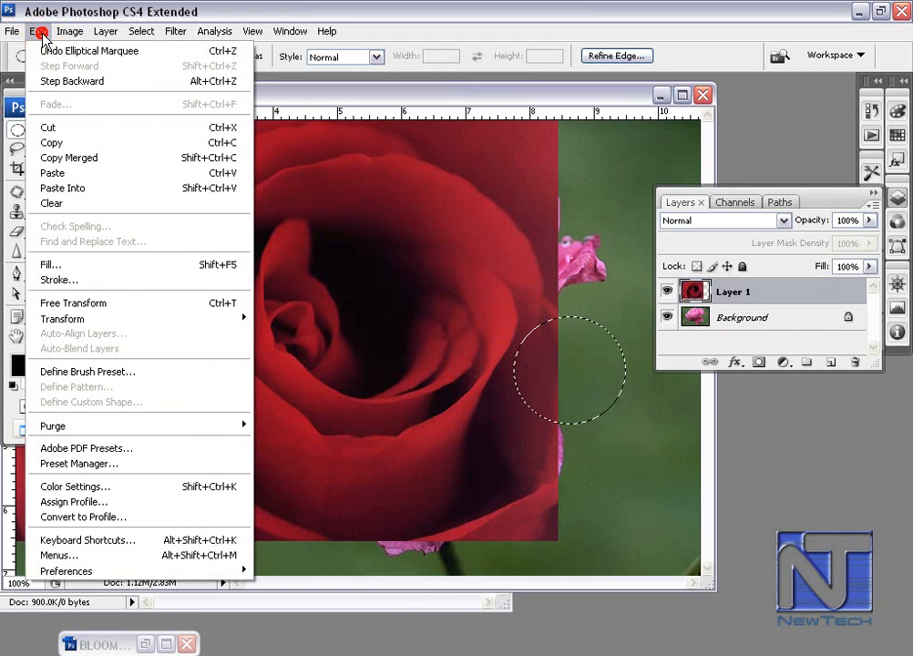
pyautogui.click(95, 162)
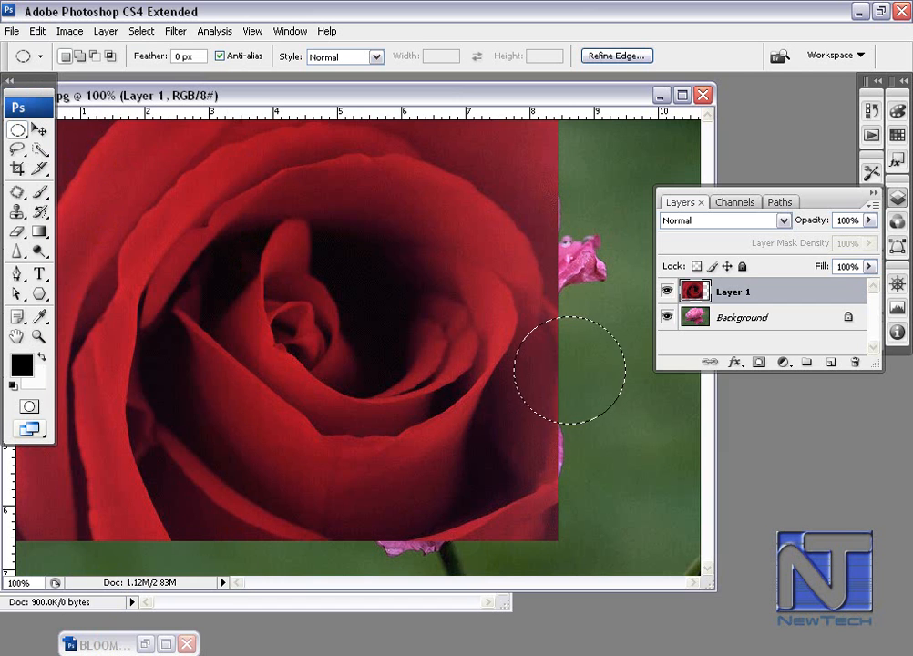
# - Paste the merged circular copy into the blank white document
pyautogui.click(215, 603)
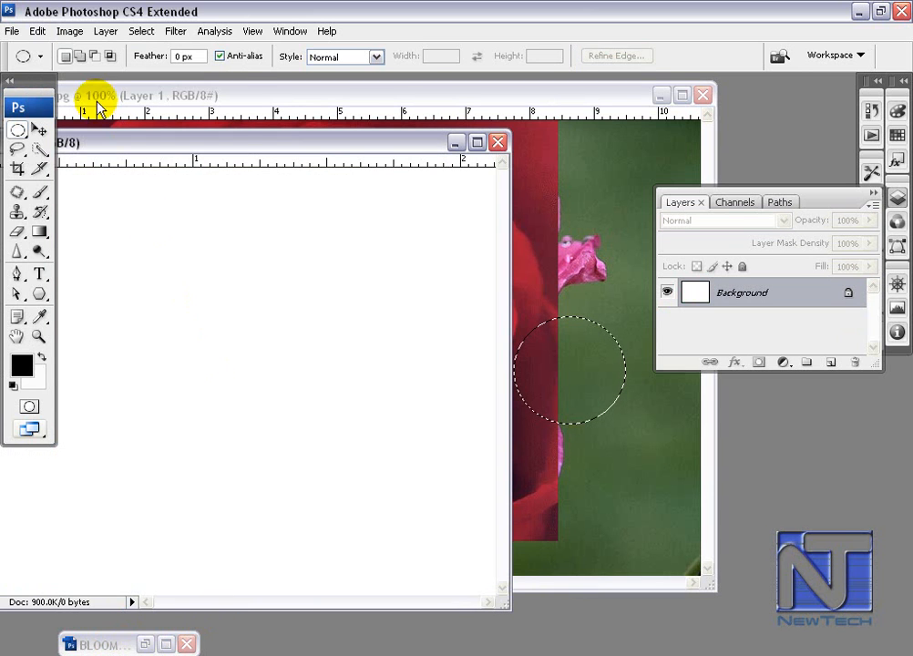
pyautogui.click(46, 31)
pyautogui.click(77, 173)
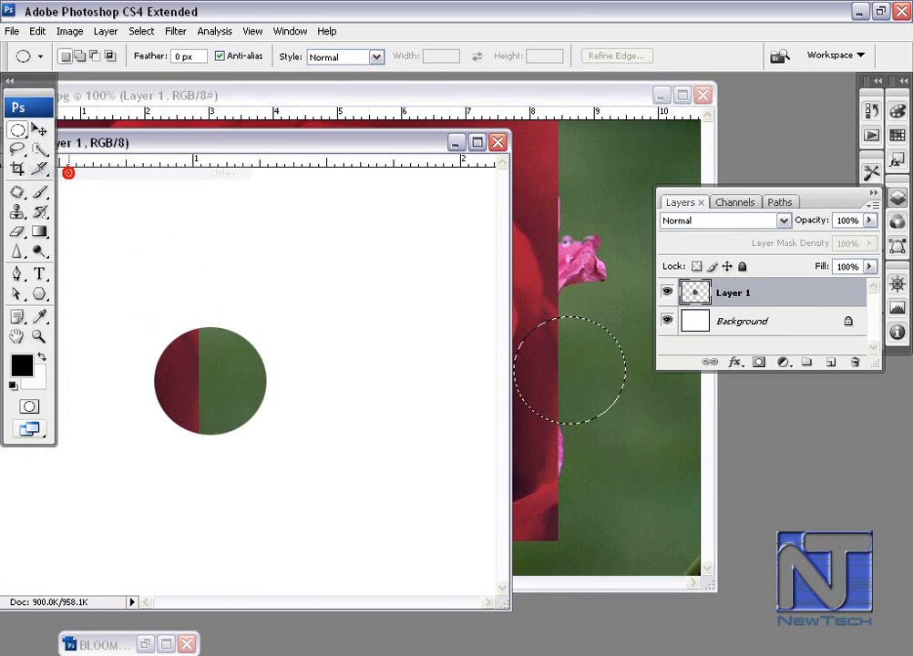
# - In Rose.jpg, select an ellipse about 2.1 inches wide over the red layer's edge and pink petal, copying only the active layer
pyautogui.click(584, 375)
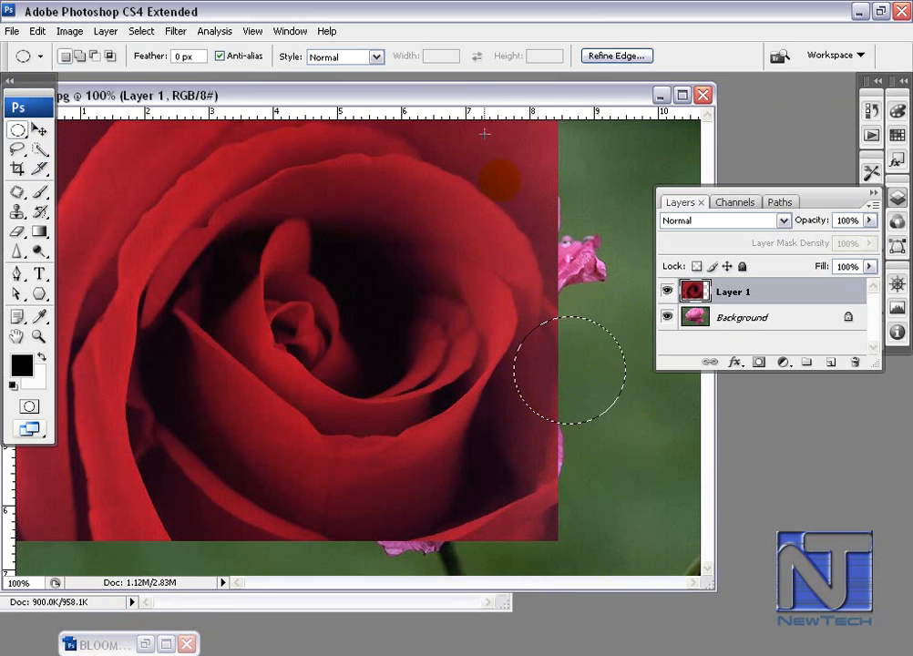
pyautogui.moveTo(463, 97); pyautogui.dragTo(524, 106)
pyautogui.moveTo(505, 208); pyautogui.dragTo(638, 361)
pyautogui.click(37, 31)
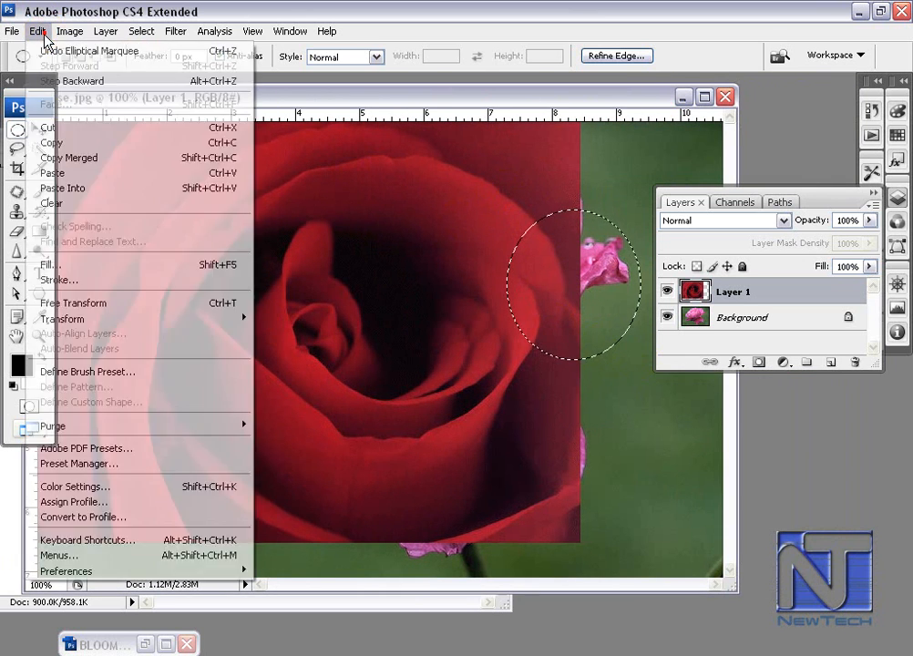
pyautogui.click(78, 146)
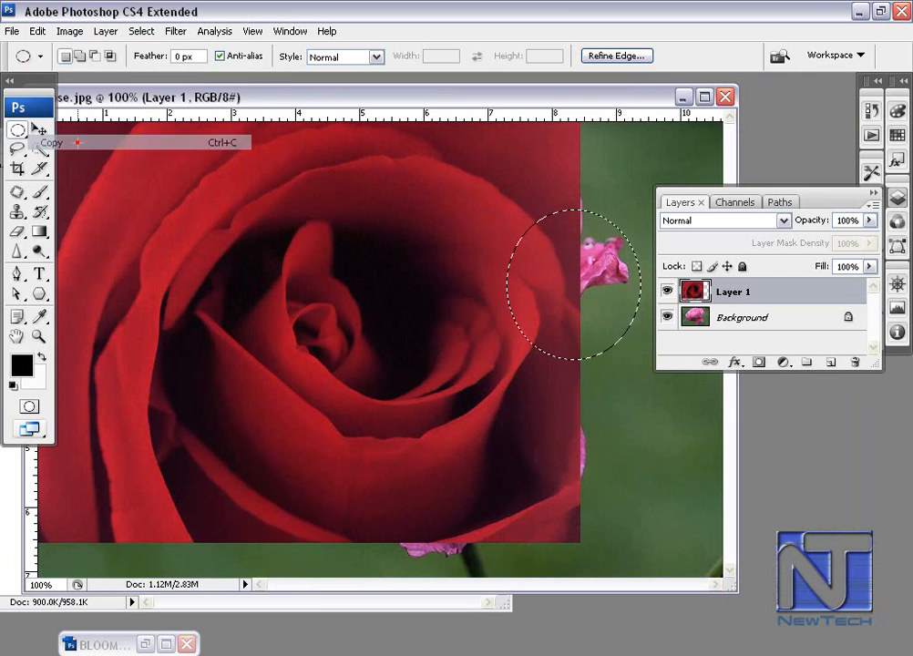
# - Paste the single-layer copy into the white document and move it away from the merged circle with the Move tool
pyautogui.moveTo(122, 94); pyautogui.dragTo(350, 89)
pyautogui.click(143, 146)
pyautogui.click(38, 31)
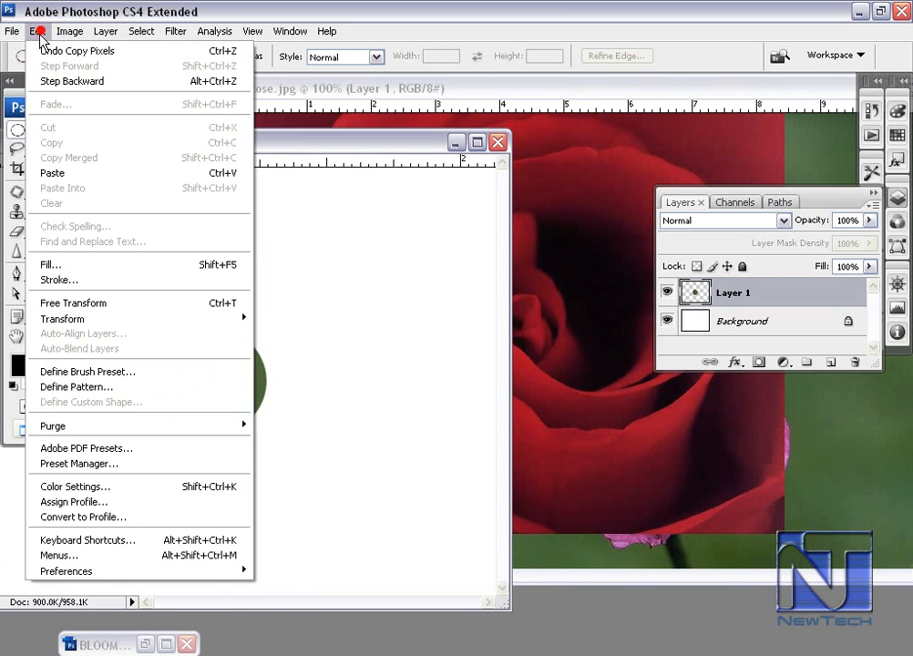
pyautogui.click(80, 172)
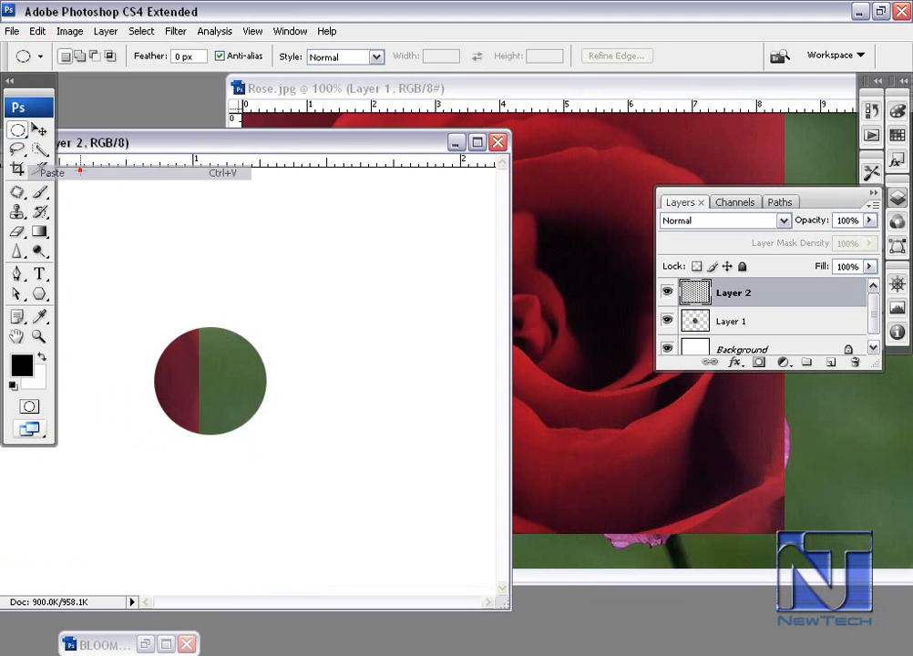
pyautogui.click(41, 130)
pyautogui.moveTo(271, 376); pyautogui.dragTo(371, 282)
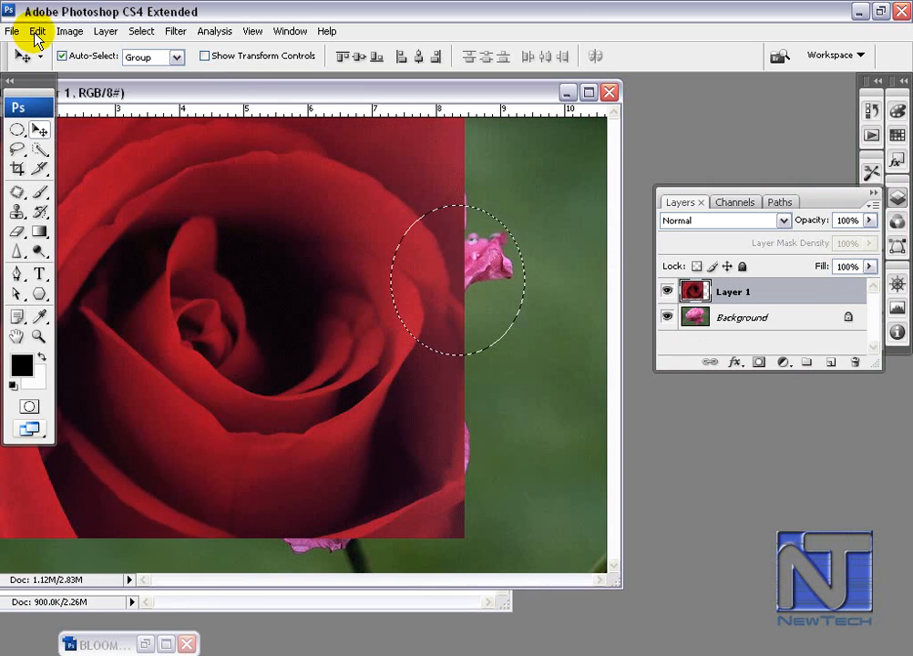
# - Apply Copy Merged to the elliptical selection in Rose.jpg, use Paste Into on it, and shift the pasted piece within its mask
pyautogui.click(37, 31)
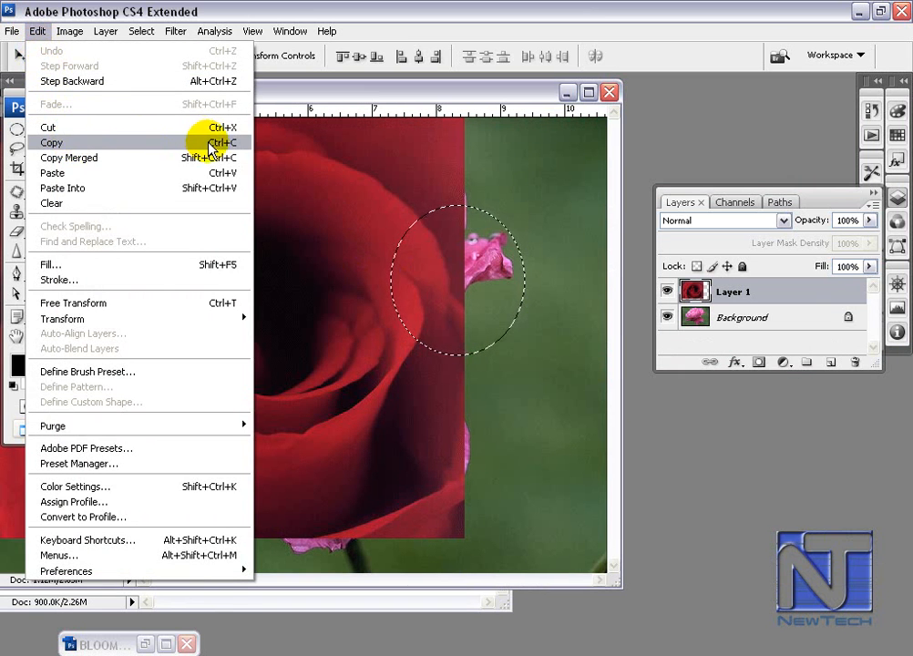
pyautogui.click(131, 164)
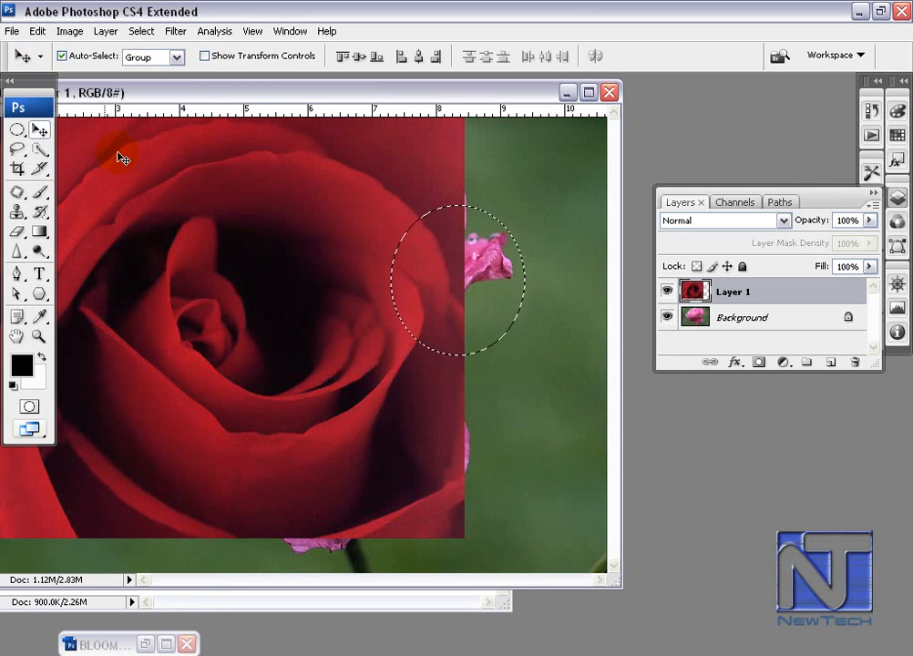
pyautogui.click(37, 31)
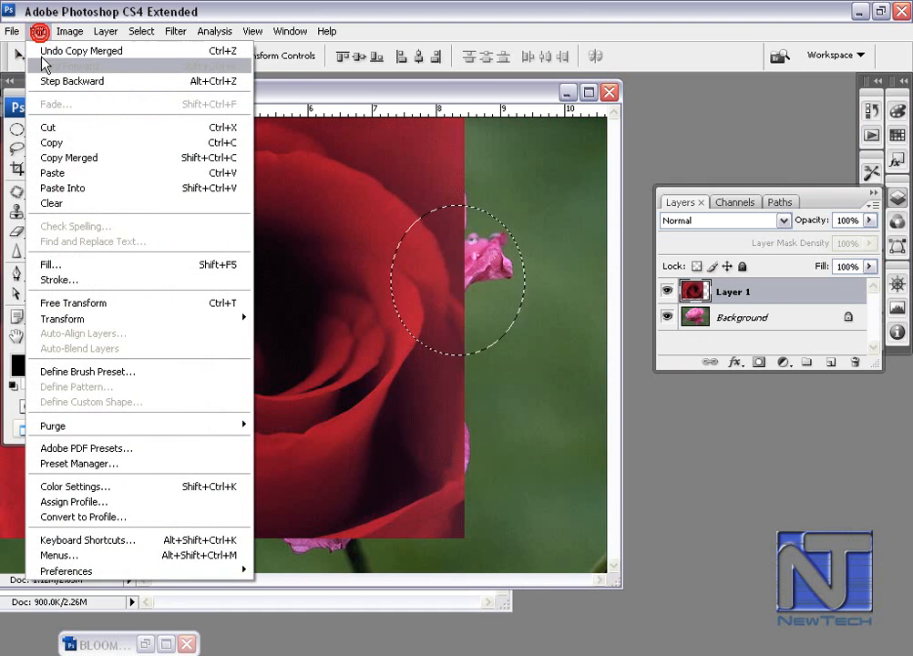
pyautogui.click(82, 189)
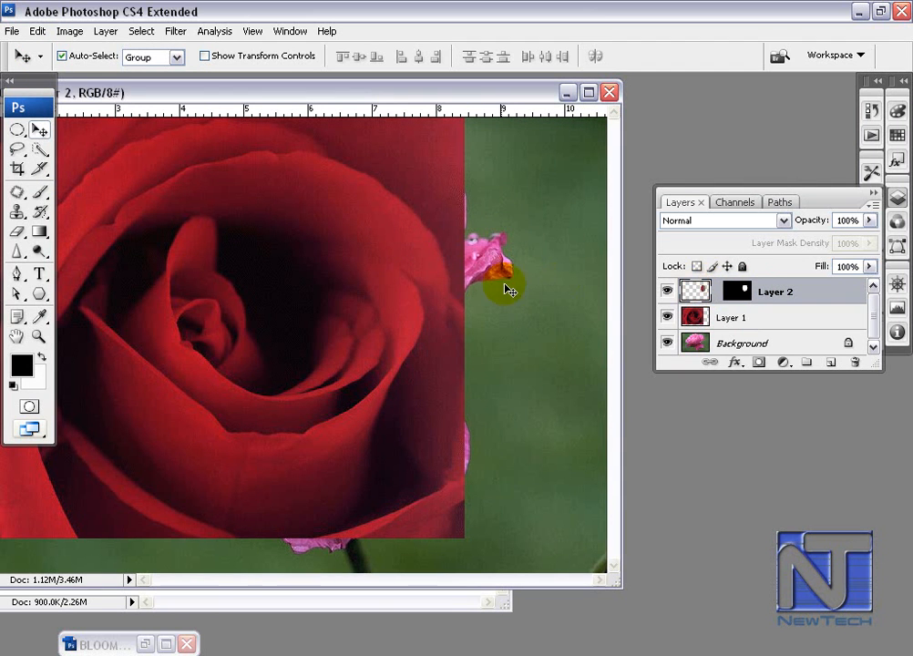
pyautogui.moveTo(478, 255); pyautogui.dragTo(489, 276)
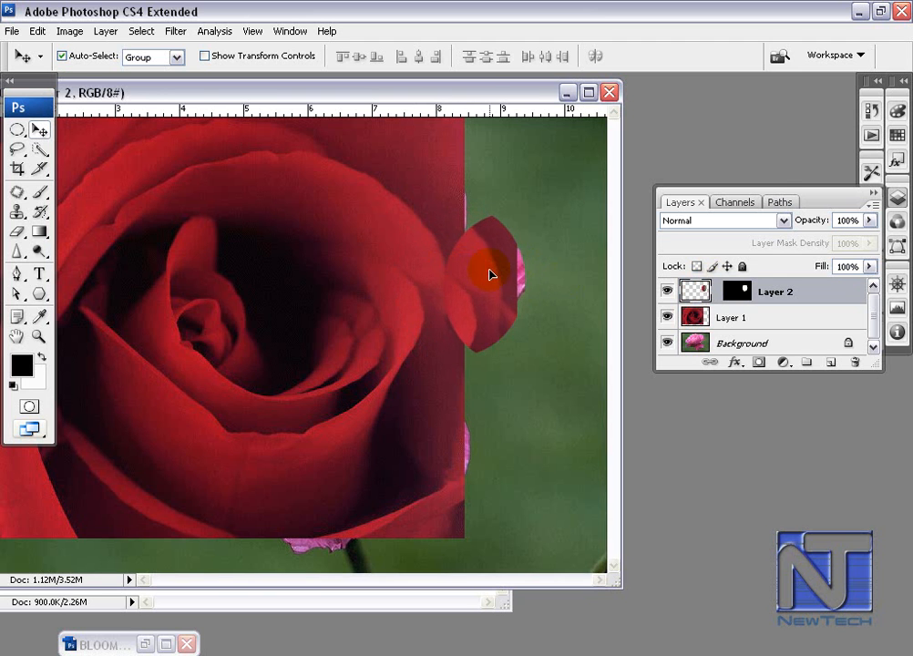
# - Inspect the pixel dimensions and resolution of Rose.jpg in the Image Size dialog without changing them
pyautogui.moveTo(315, 92); pyautogui.dragTo(480, 108)
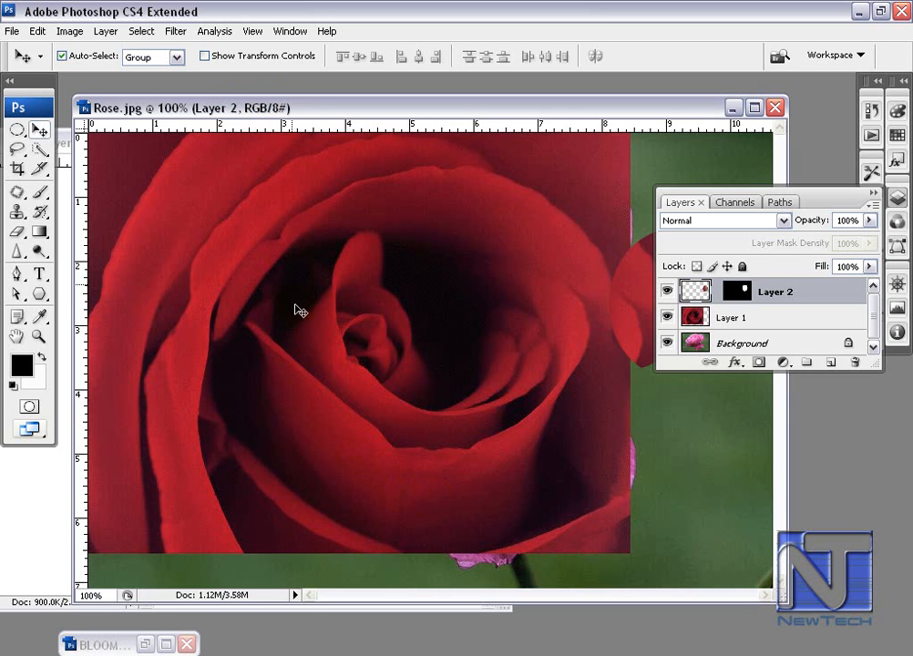
pyautogui.rightClick(310, 108)
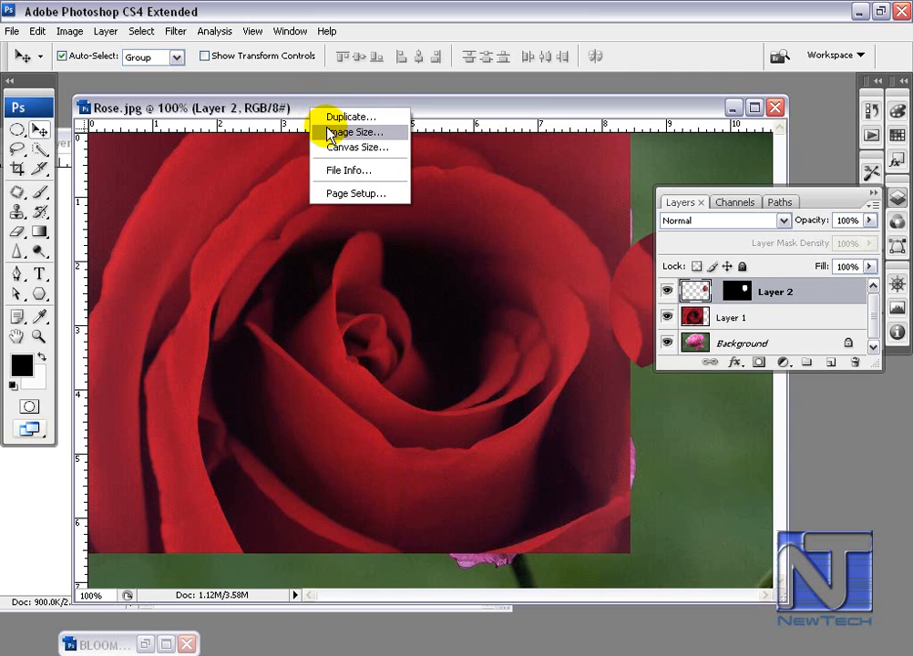
pyautogui.click(337, 132)
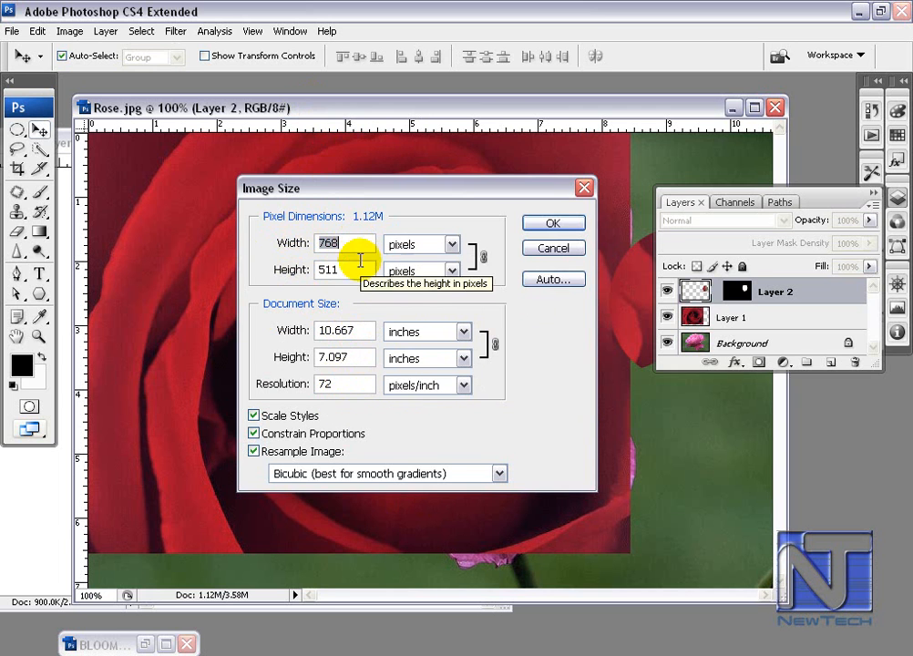
pyautogui.click(545, 247)
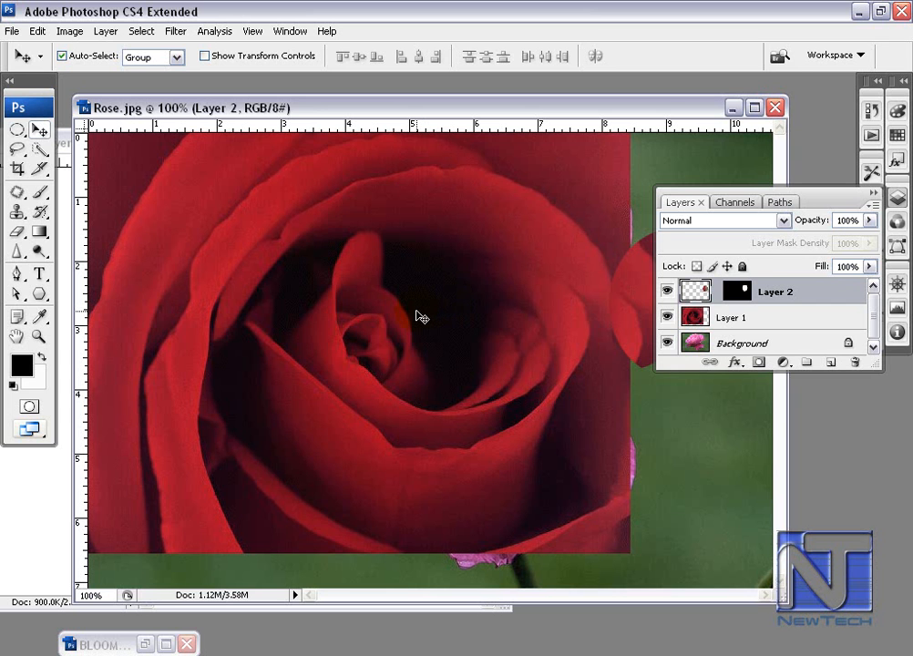
# - Move the large red rose layer slightly down and to the right in Rose.jpg
pyautogui.moveTo(415, 206); pyautogui.dragTo(447, 231)
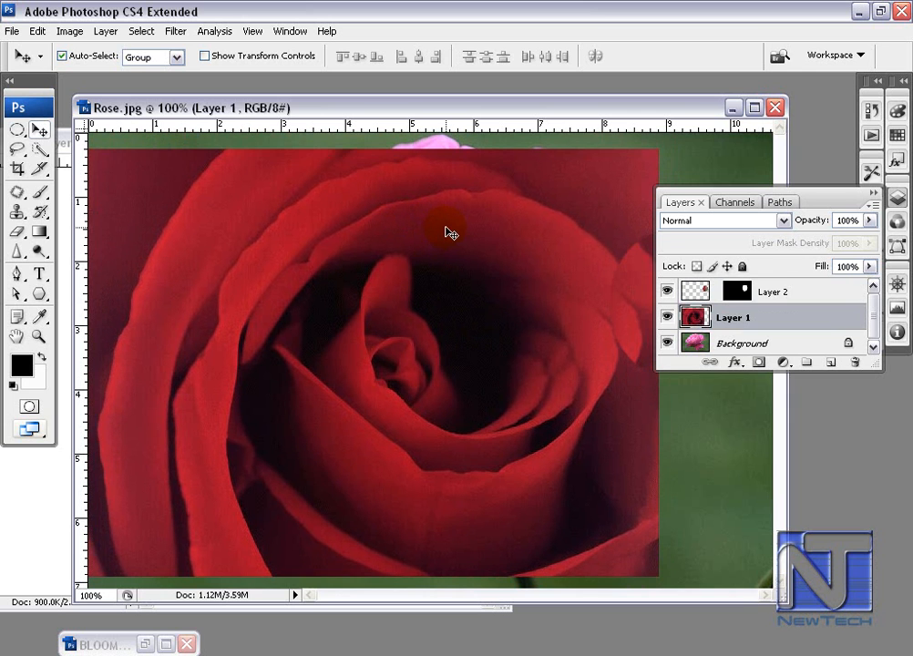